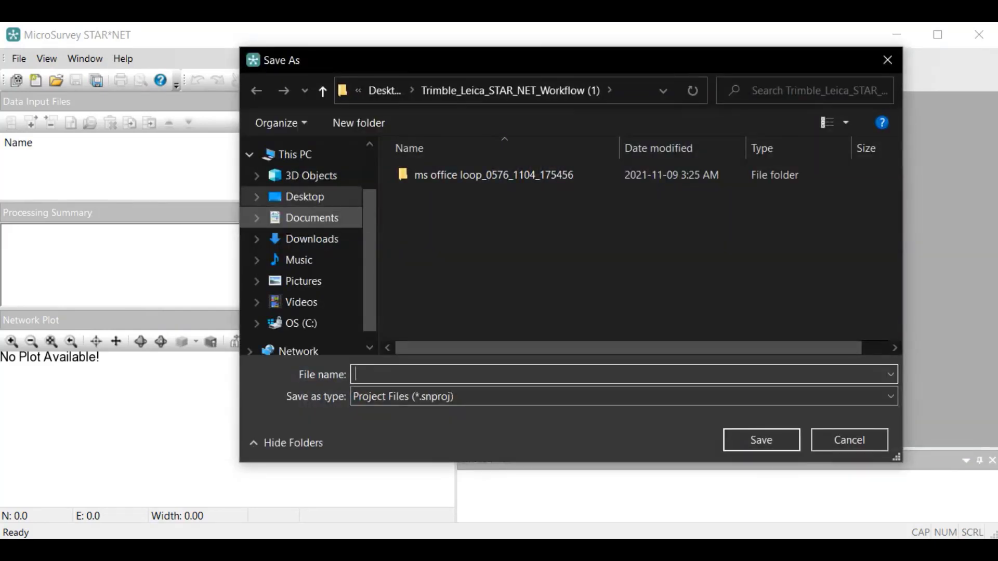
Save the new project as TrimbleLeica in the Documents folder.
{"action": "type", "text": "Trimble"}
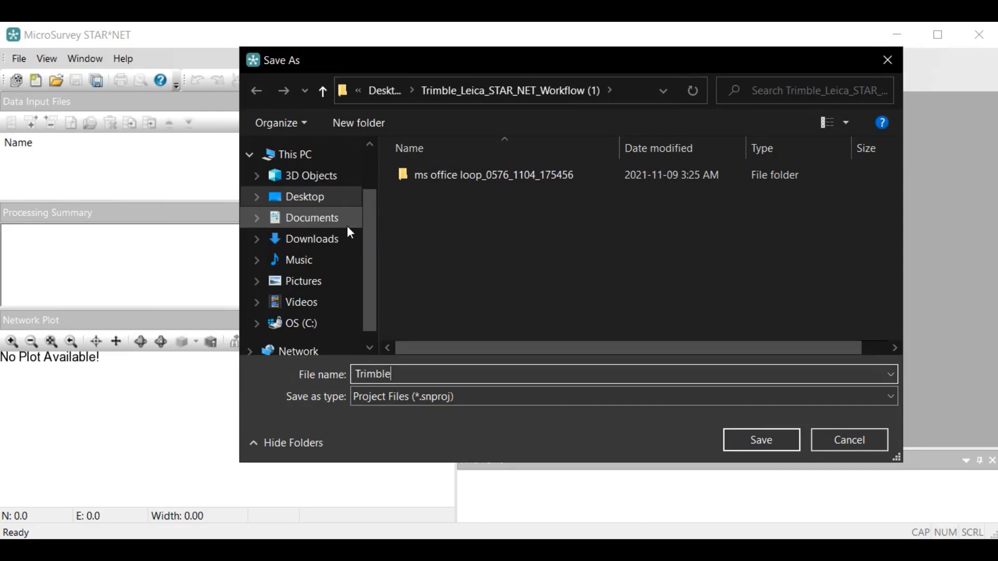
{"action": "type", "text": "Leica"}
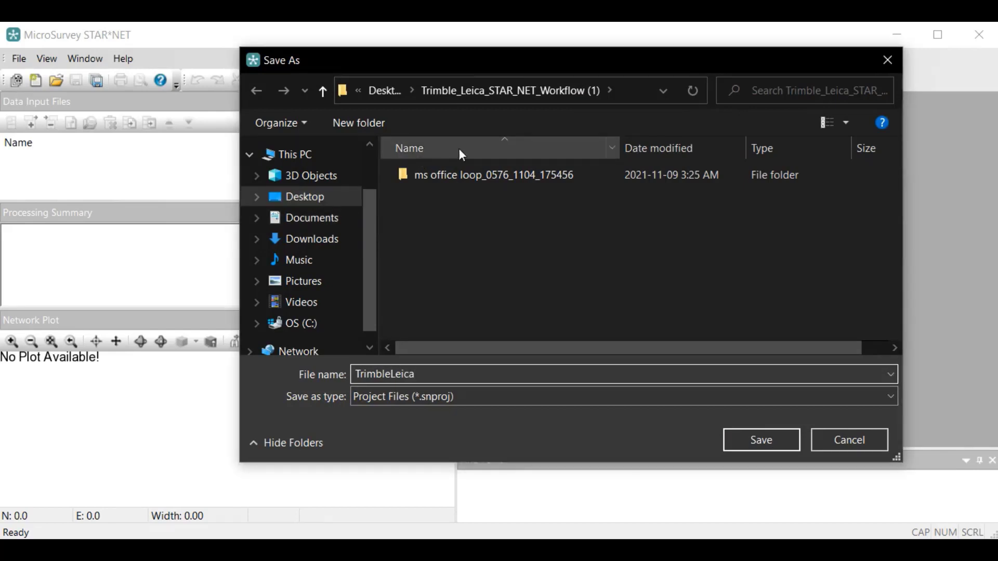
{"action": "left_click", "coordinate": [325, 224]}
{"action": "left_click", "coordinate": [761, 440]}
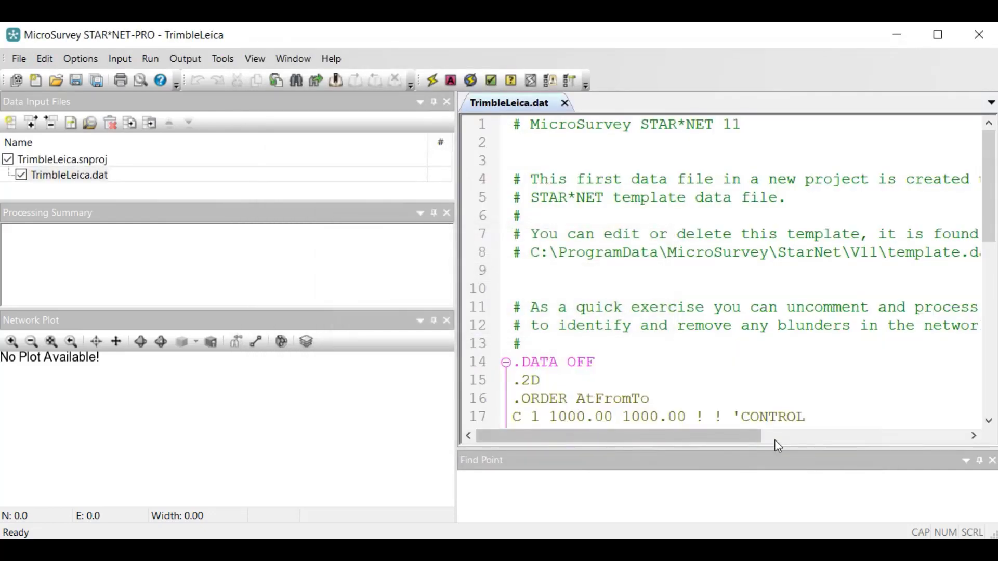
Set the project to a 3D adjustment in meters on the UTM83-11 NAD83 grid zone.
{"action": "left_click", "coordinate": [59, 47]}
{"action": "left_click", "coordinate": [66, 59]}
{"action": "left_click", "coordinate": [339, 182]}
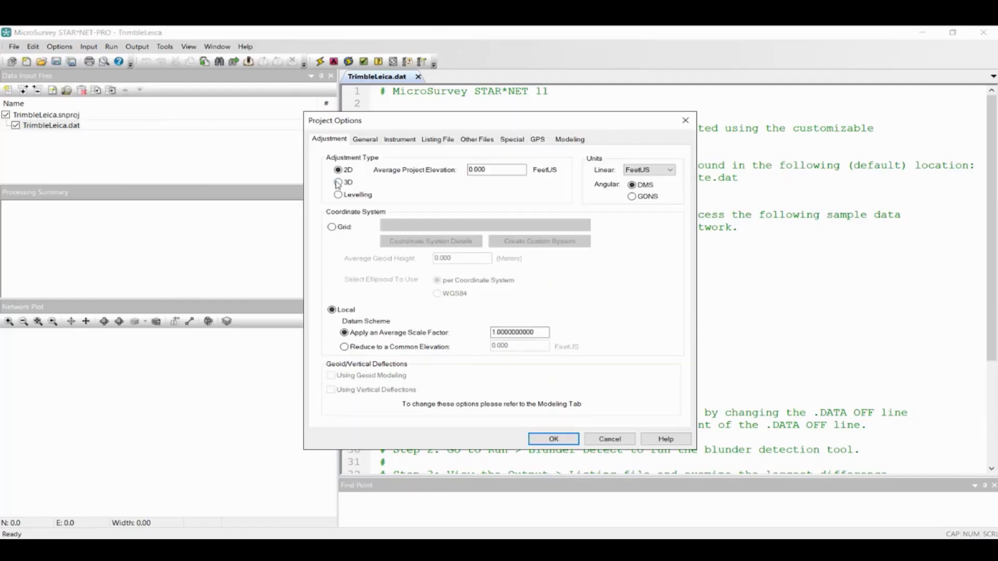
{"action": "left_click", "coordinate": [660, 174]}
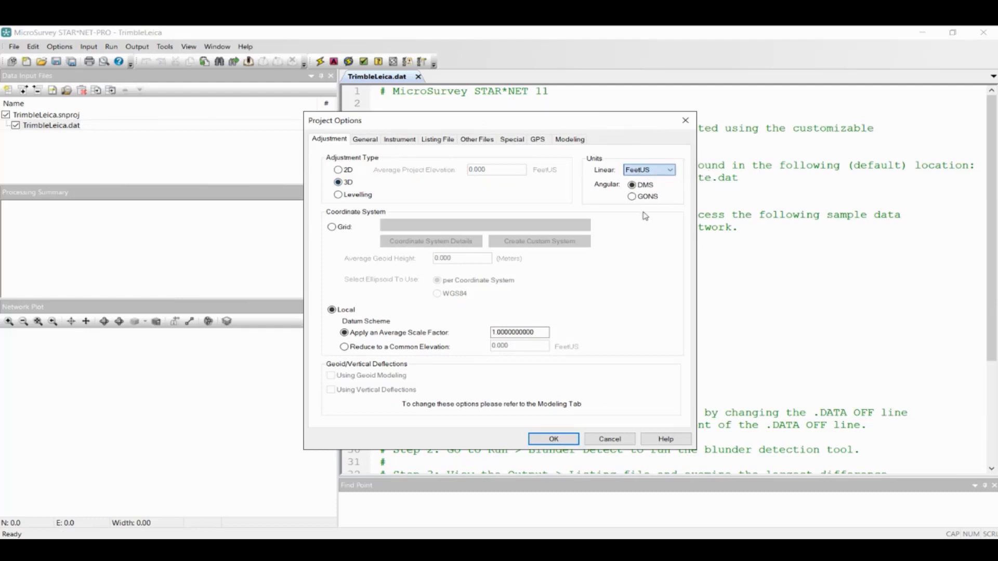
{"action": "left_click", "coordinate": [643, 200]}
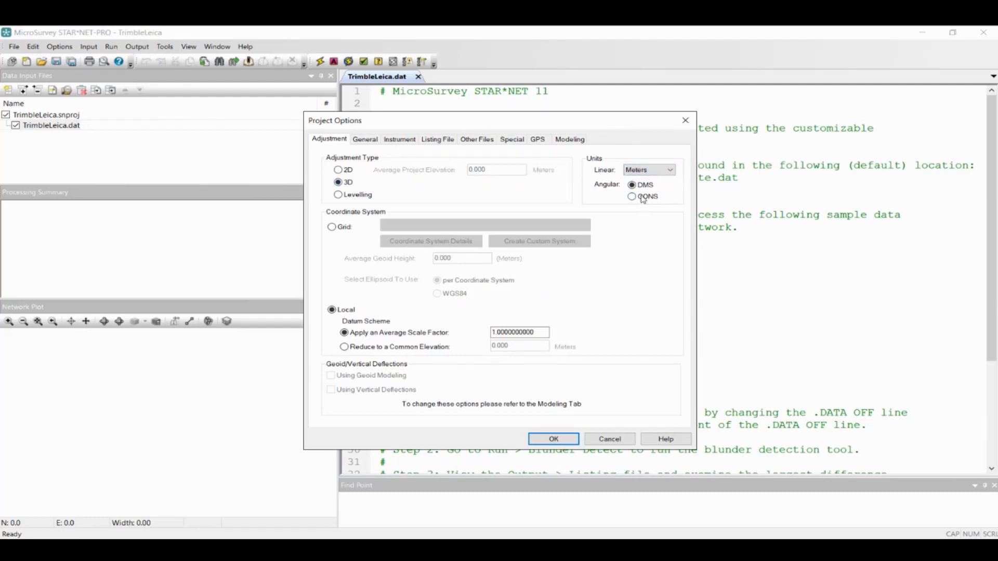
{"action": "left_click", "coordinate": [333, 227]}
{"action": "left_click", "coordinate": [393, 229]}
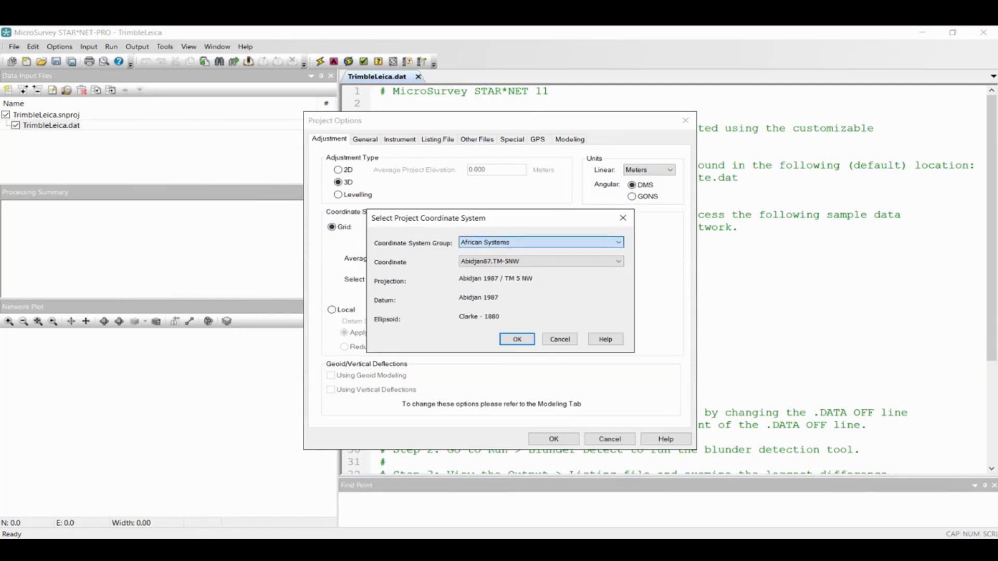
{"action": "key", "text": "u"}
{"action": "left_click", "coordinate": [500, 262]}
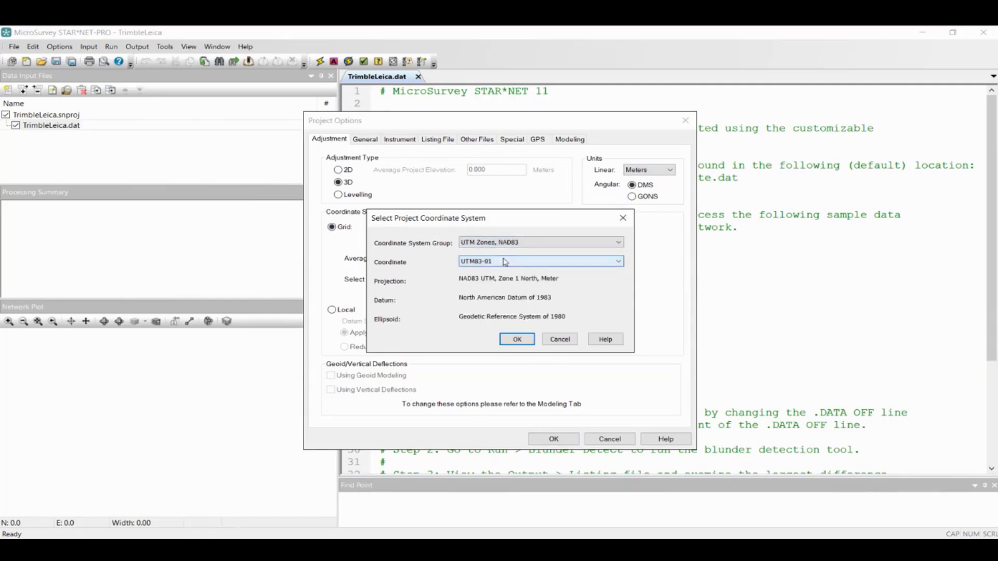
{"action": "left_click", "coordinate": [485, 348]}
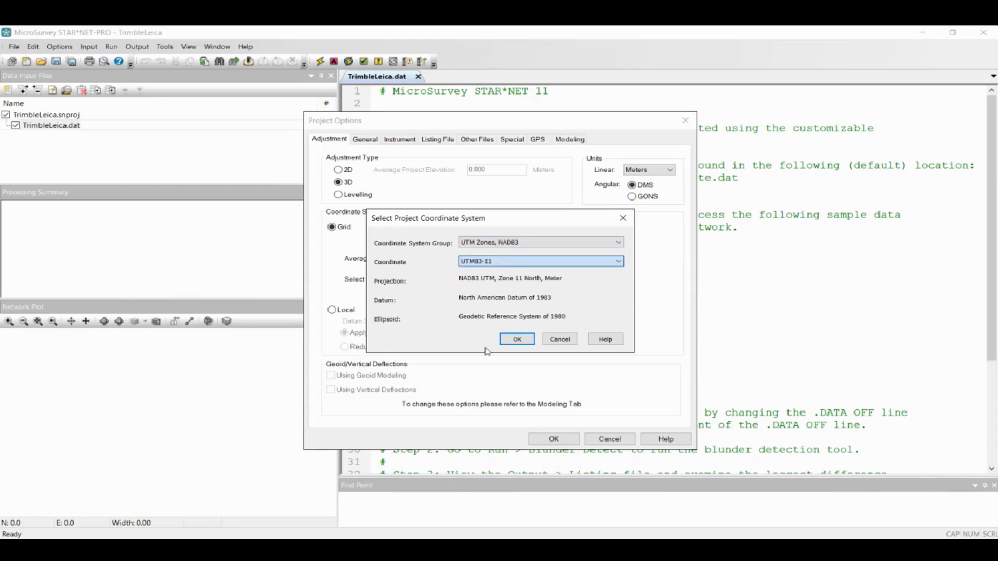
{"action": "left_click", "coordinate": [517, 339]}
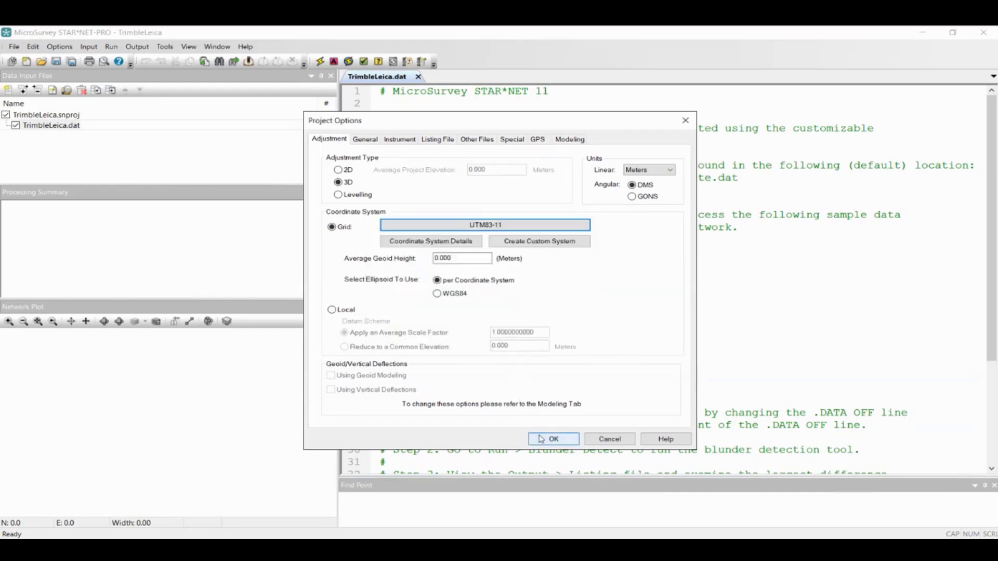
Enable geoid modeling with the HT2_0-BC.byn geoid file and apply the project options.
{"action": "left_click", "coordinate": [577, 140]}
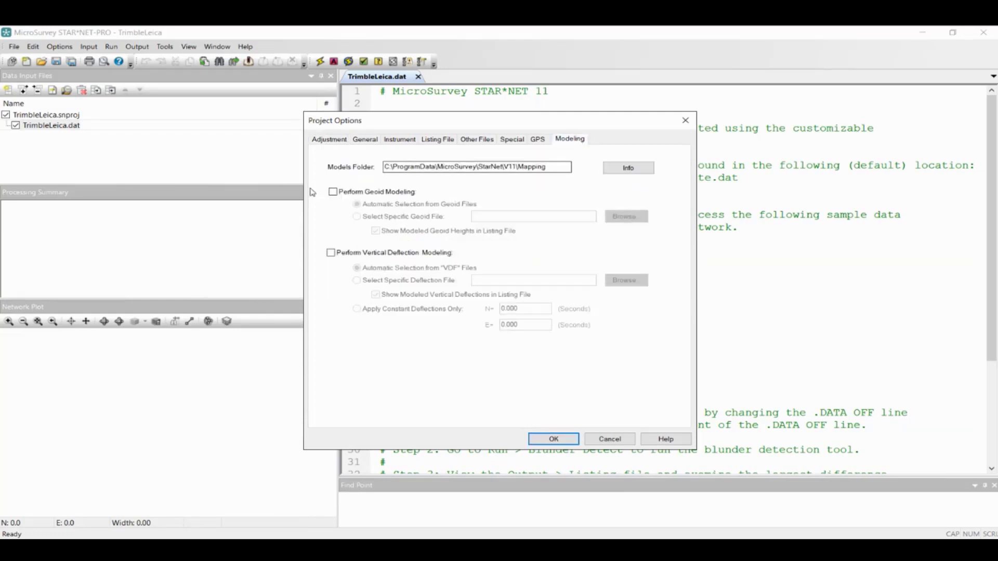
{"action": "left_click", "coordinate": [333, 192]}
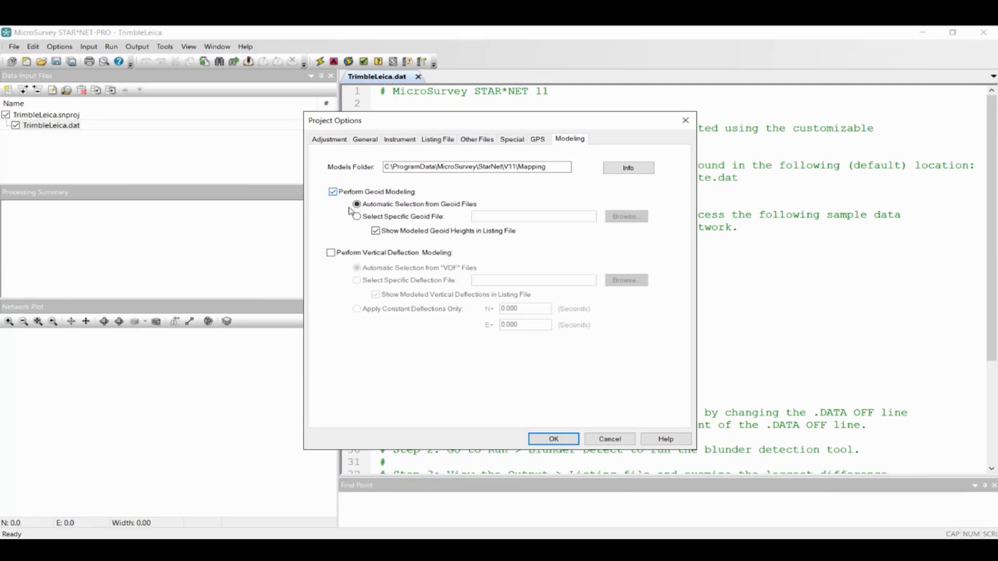
{"action": "left_click", "coordinate": [356, 216]}
{"action": "left_click", "coordinate": [621, 217]}
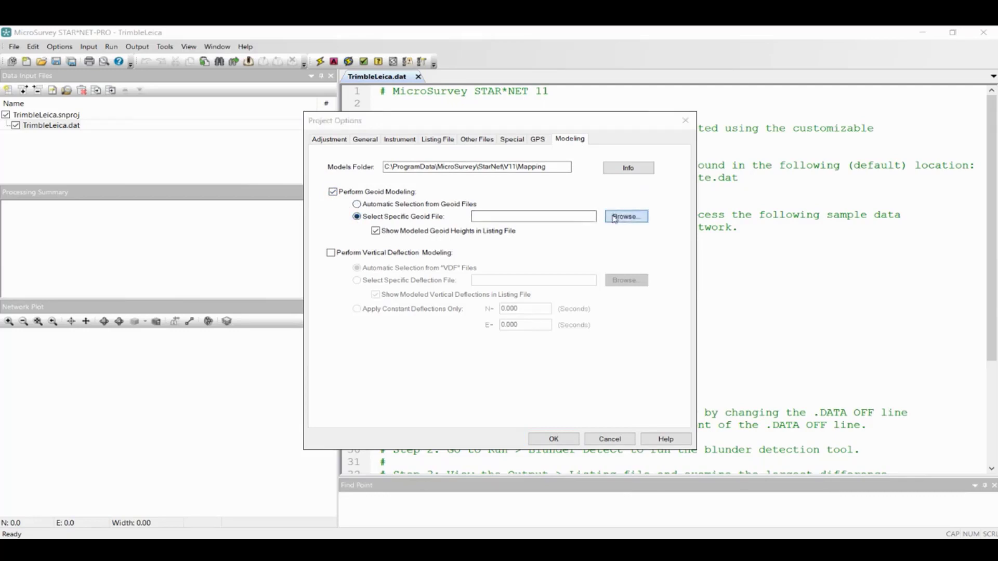
{"action": "left_click", "coordinate": [375, 244]}
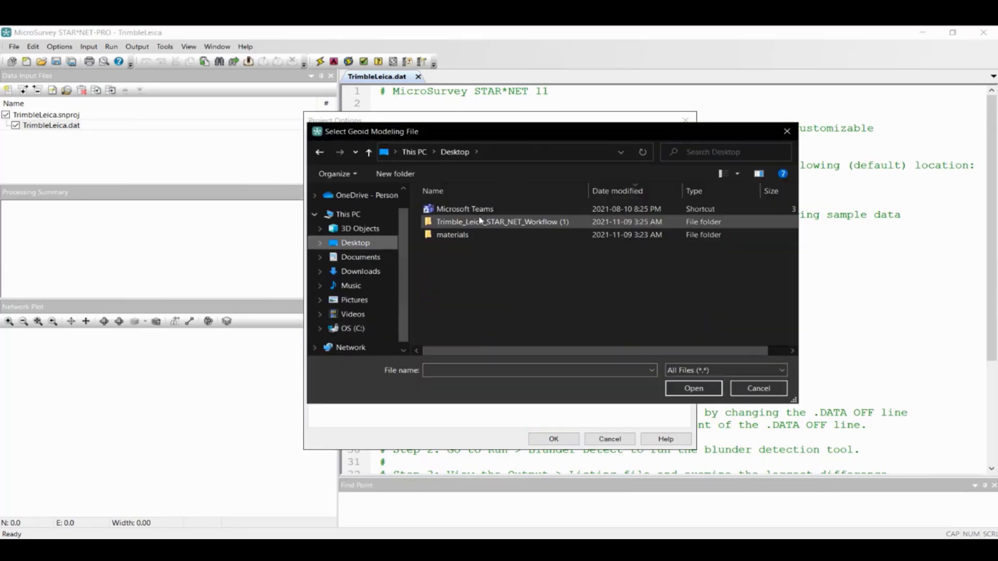
{"action": "double_click", "coordinate": [488, 223]}
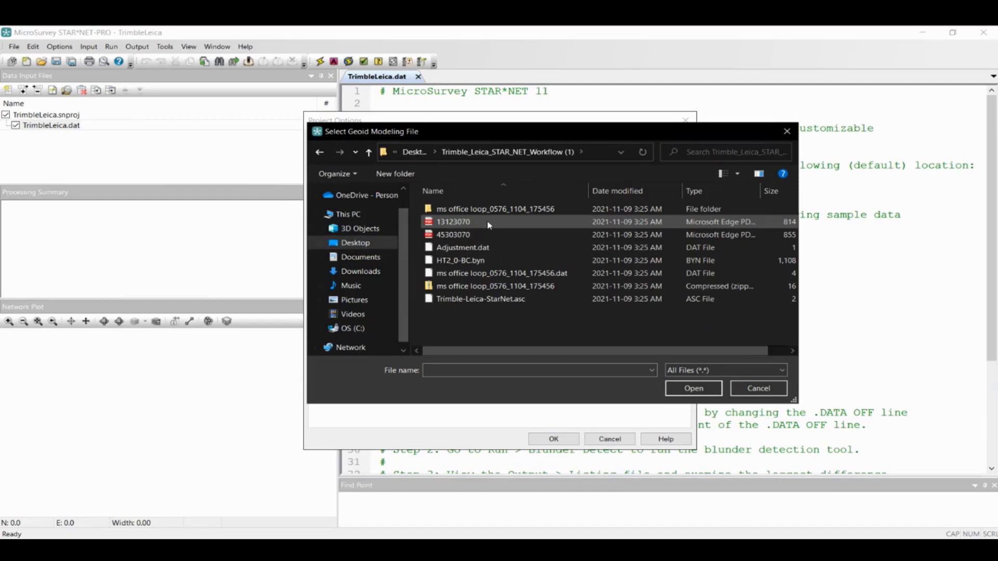
{"action": "left_click", "coordinate": [459, 259]}
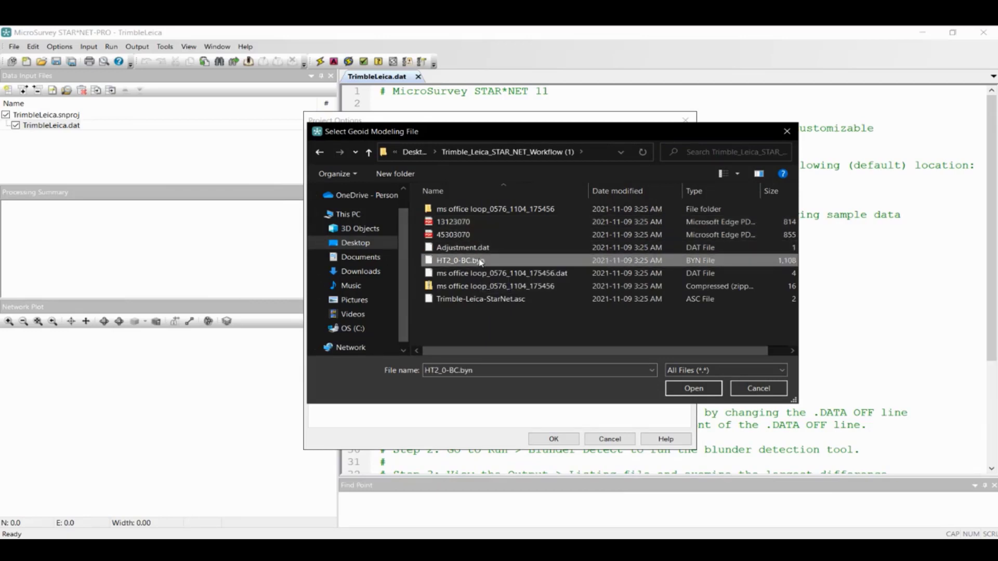
{"action": "left_click", "coordinate": [688, 389]}
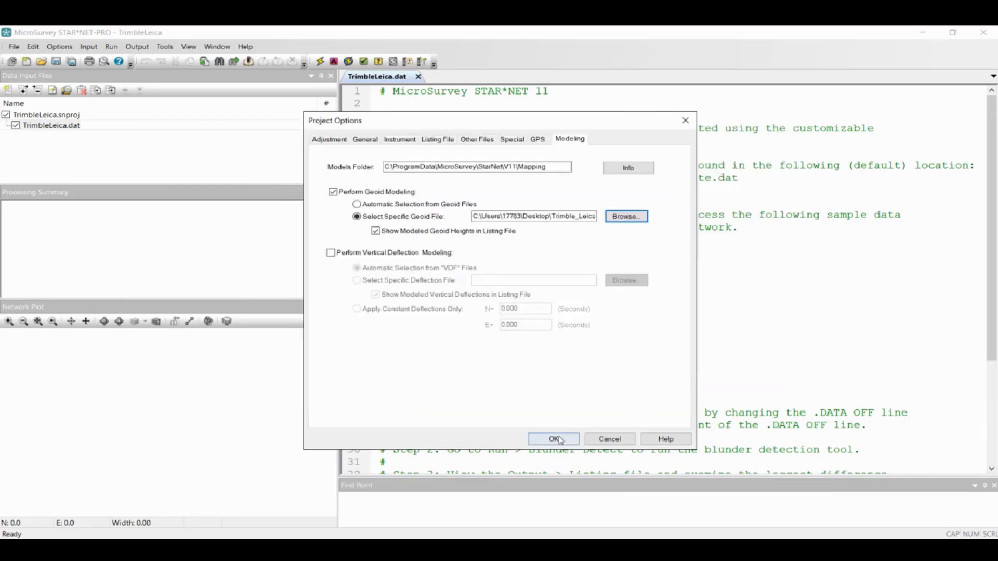
{"action": "left_click", "coordinate": [556, 440]}
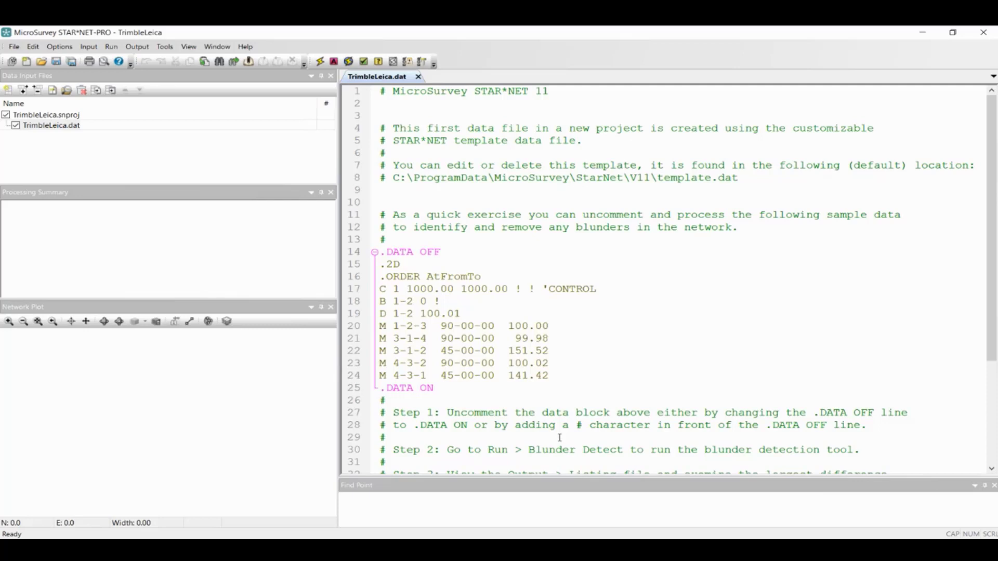
Add Adjustment.dat from the Desktop Trimble_Leica_STAR_NET_Workflow (1) folder to the project's data files.
{"action": "left_click", "coordinate": [22, 93]}
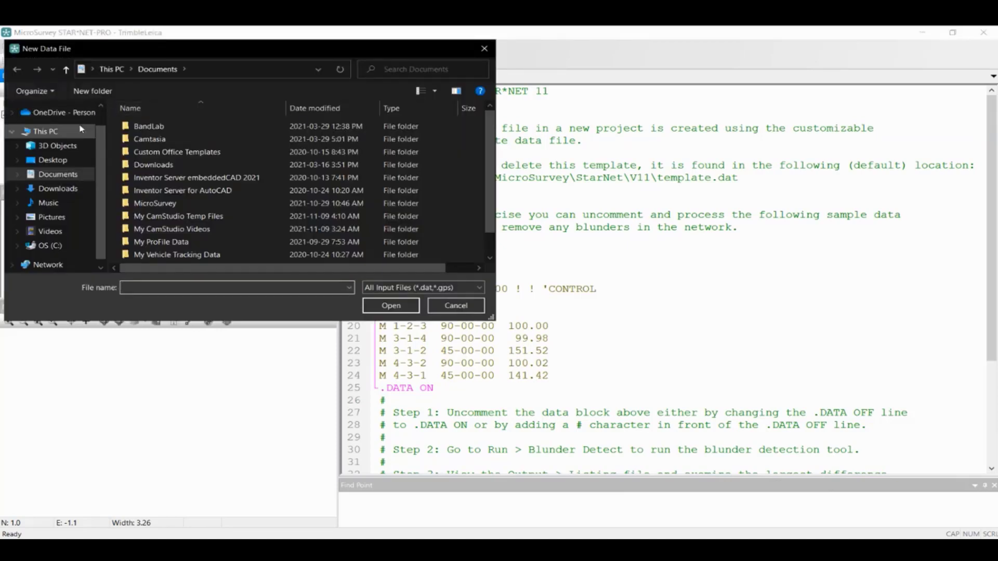
{"action": "left_click", "coordinate": [78, 159]}
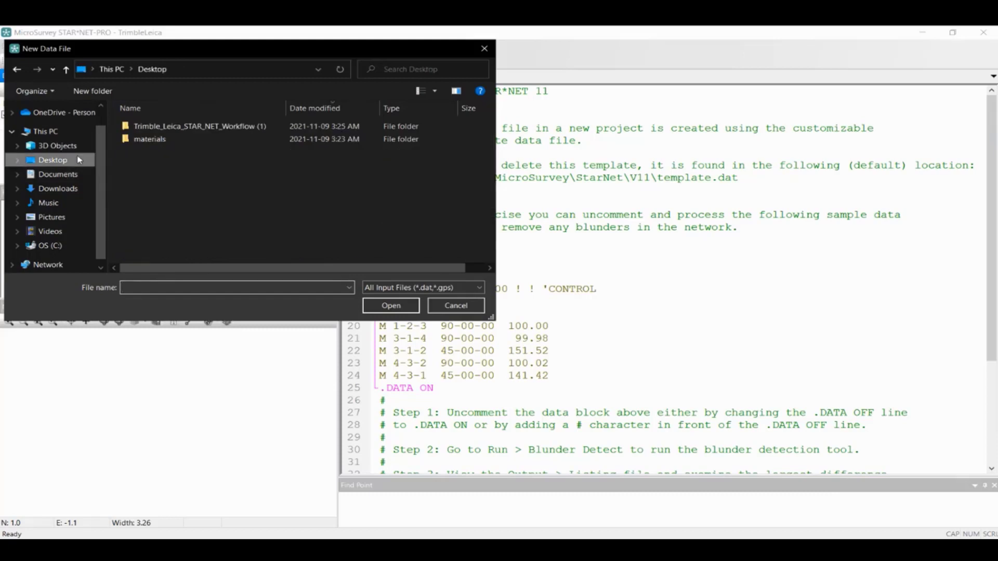
{"action": "double_click", "coordinate": [181, 128]}
{"action": "left_click", "coordinate": [181, 139]}
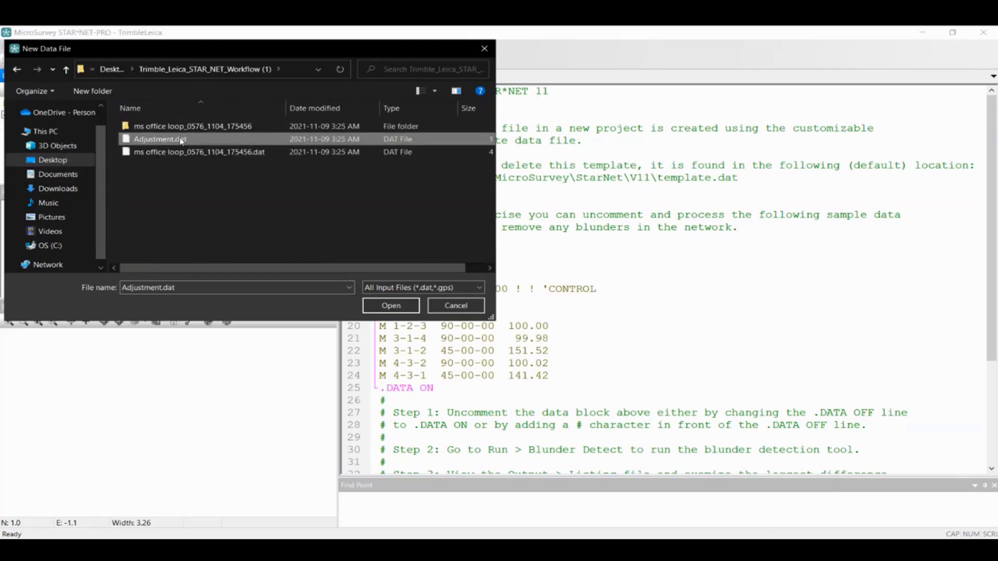
{"action": "left_click", "coordinate": [399, 306]}
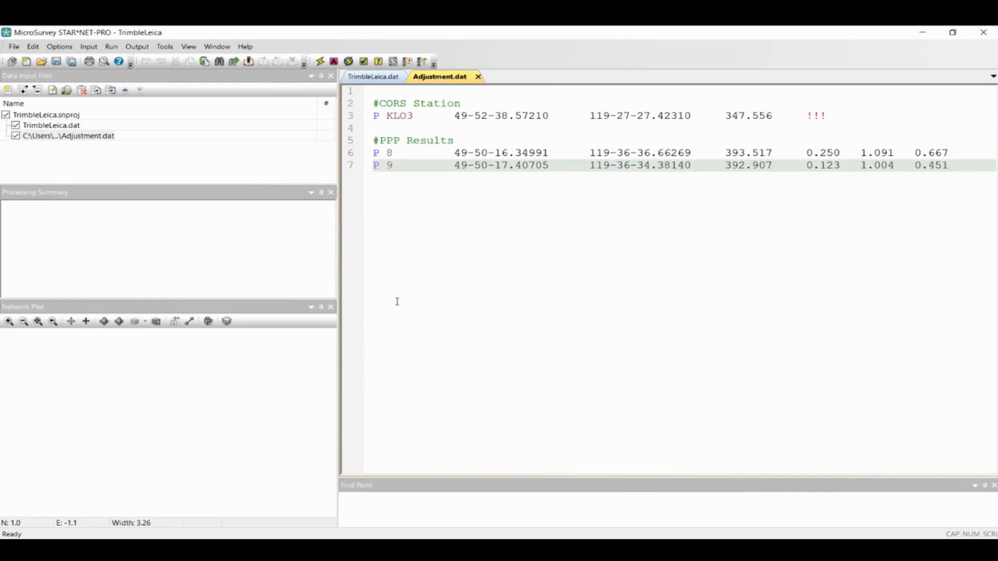
Import the Trimble-Leica-StarNet.asc baselines into TrimbleLeica.gps with the GPS Data Importer.
{"action": "left_click", "coordinate": [52, 91]}
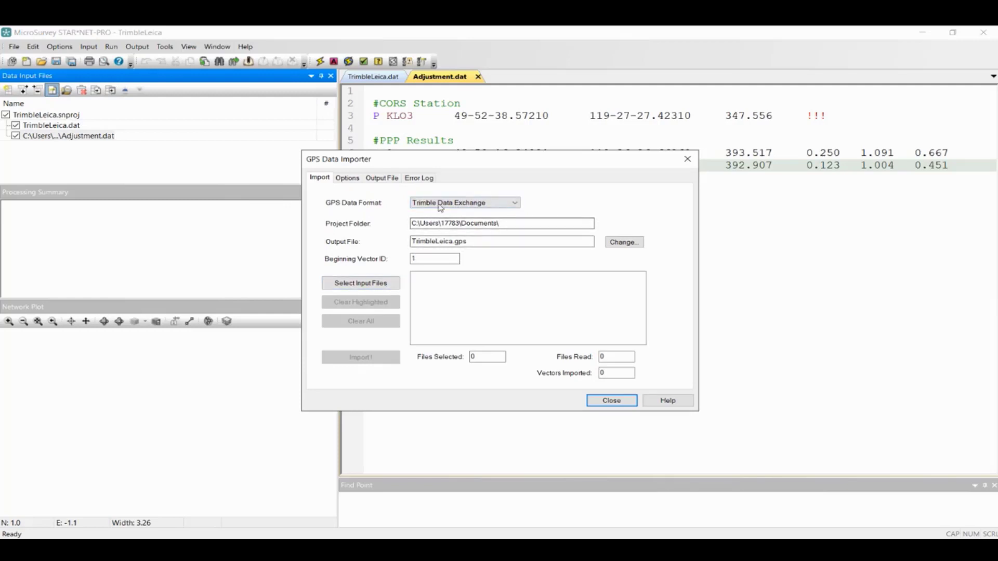
{"action": "left_click", "coordinate": [358, 283]}
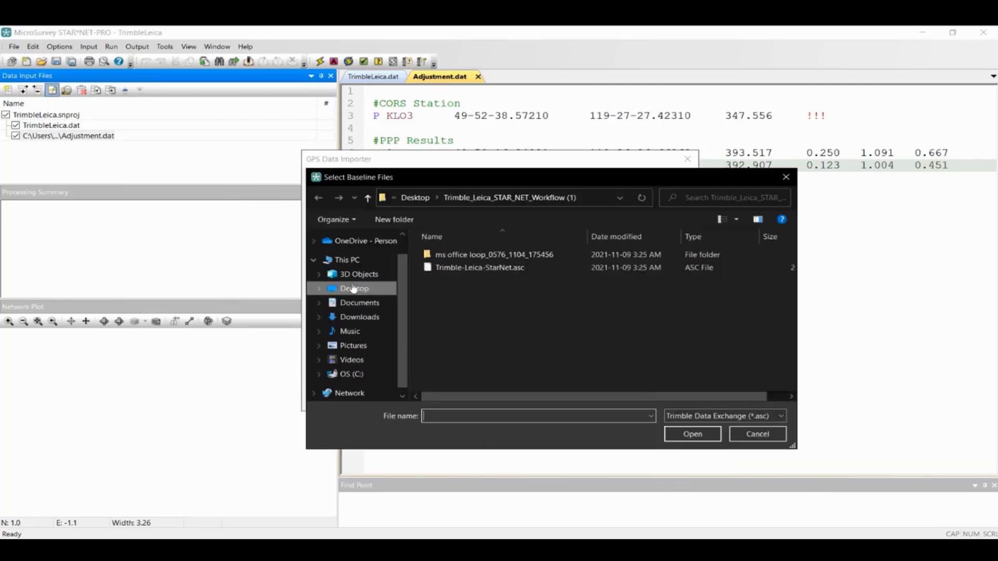
{"action": "left_click", "coordinate": [450, 268]}
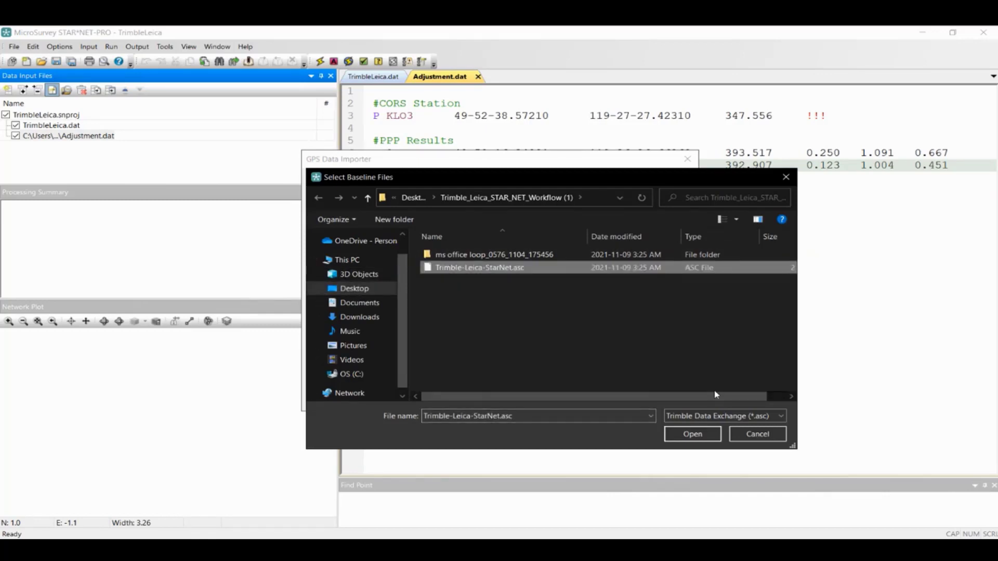
{"action": "left_click", "coordinate": [712, 435]}
{"action": "left_click", "coordinate": [360, 357]}
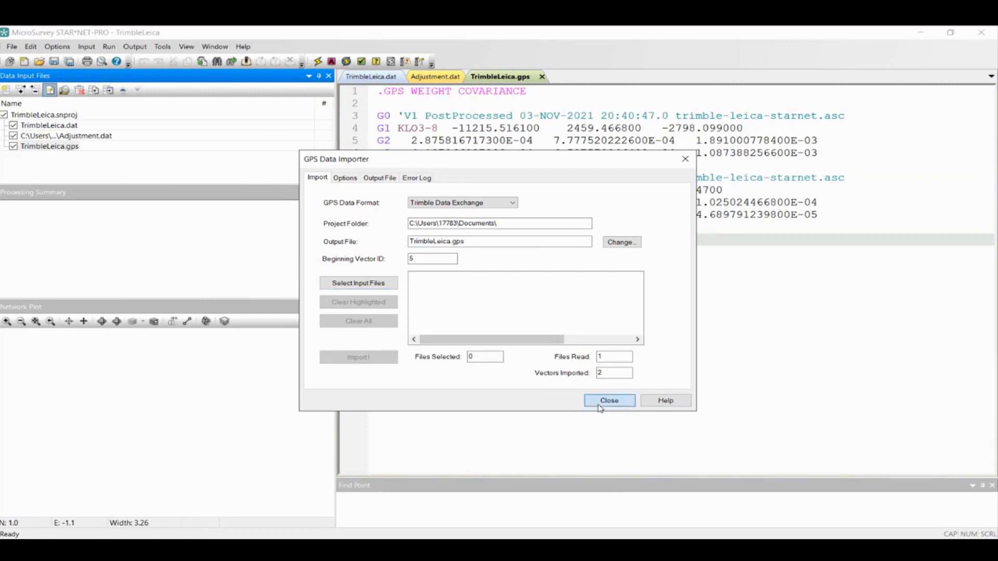
{"action": "left_click", "coordinate": [609, 401]}
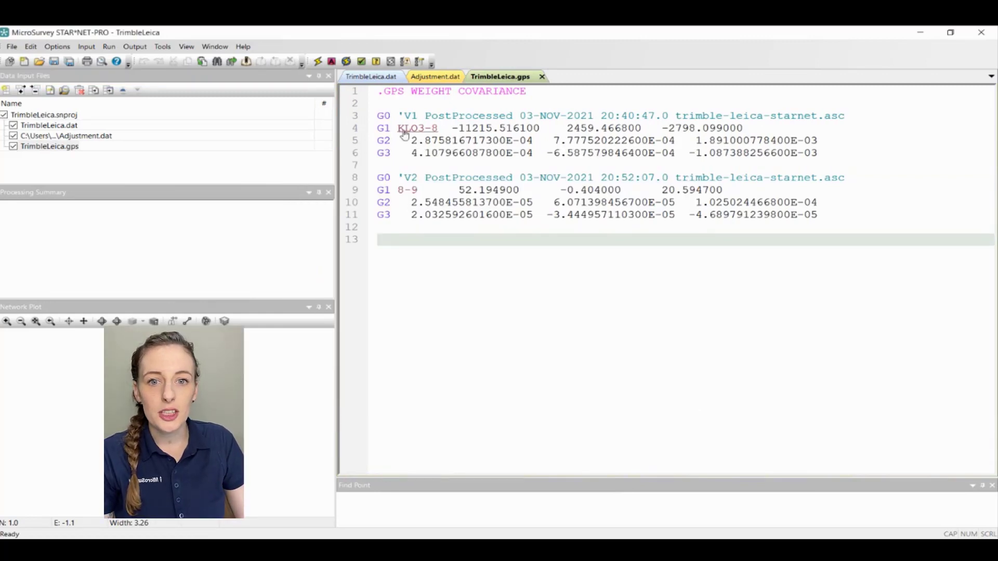
Convert ms office loop_0576_1104_175456.XCF with the Leica DBX Converter, keeping the default output path.
{"action": "left_click", "coordinate": [78, 48]}
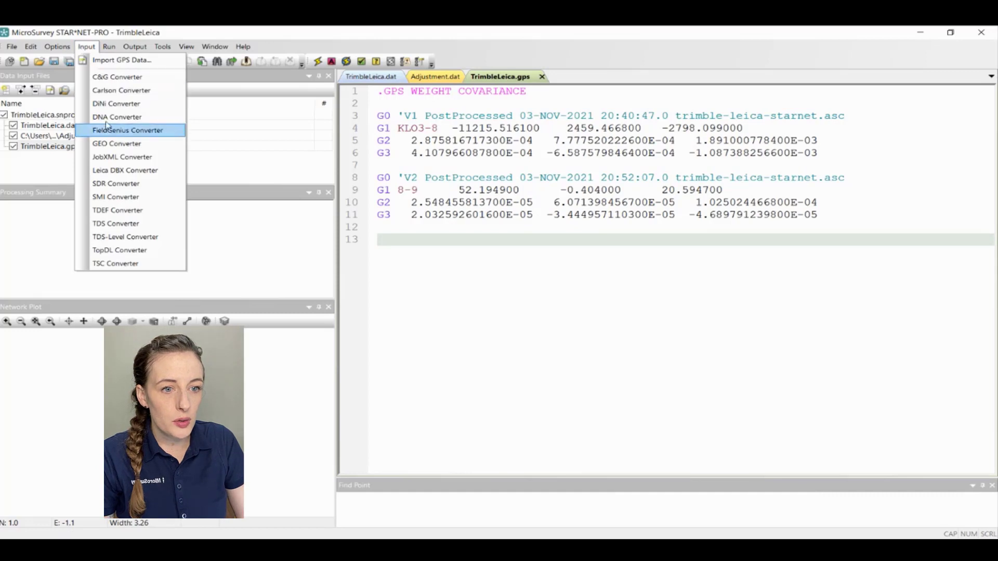
{"action": "left_click", "coordinate": [127, 172]}
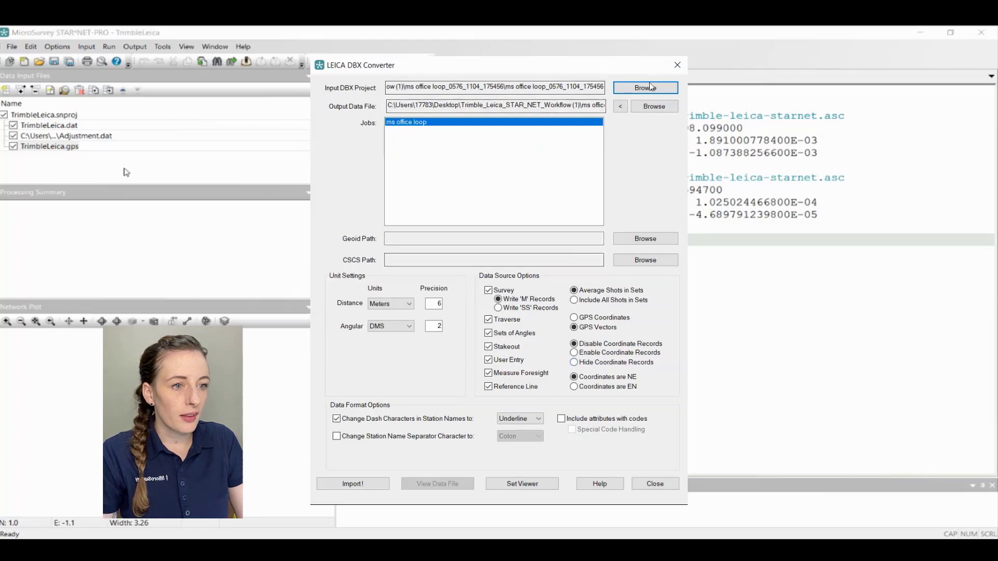
{"action": "left_click", "coordinate": [651, 87]}
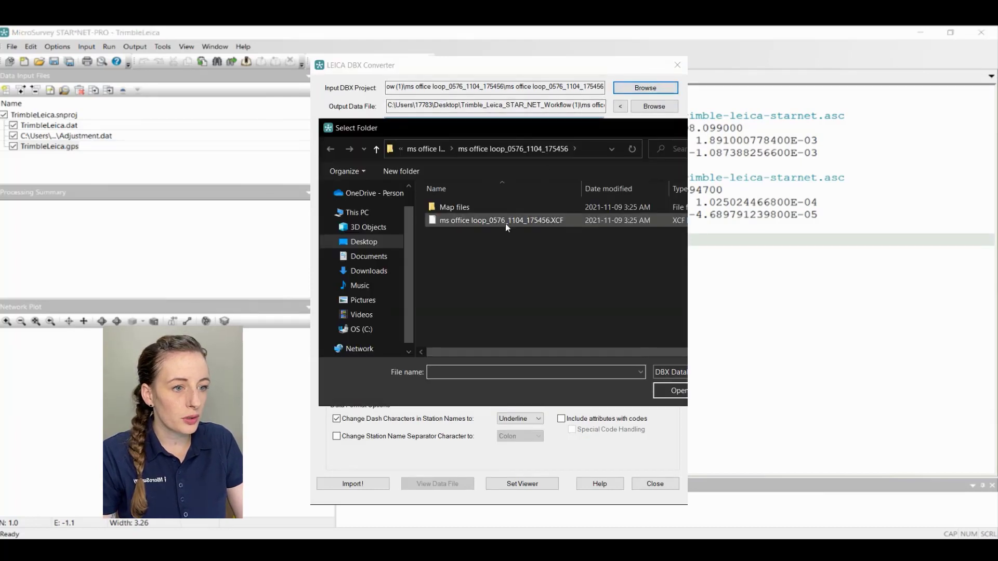
{"action": "left_click", "coordinate": [506, 221]}
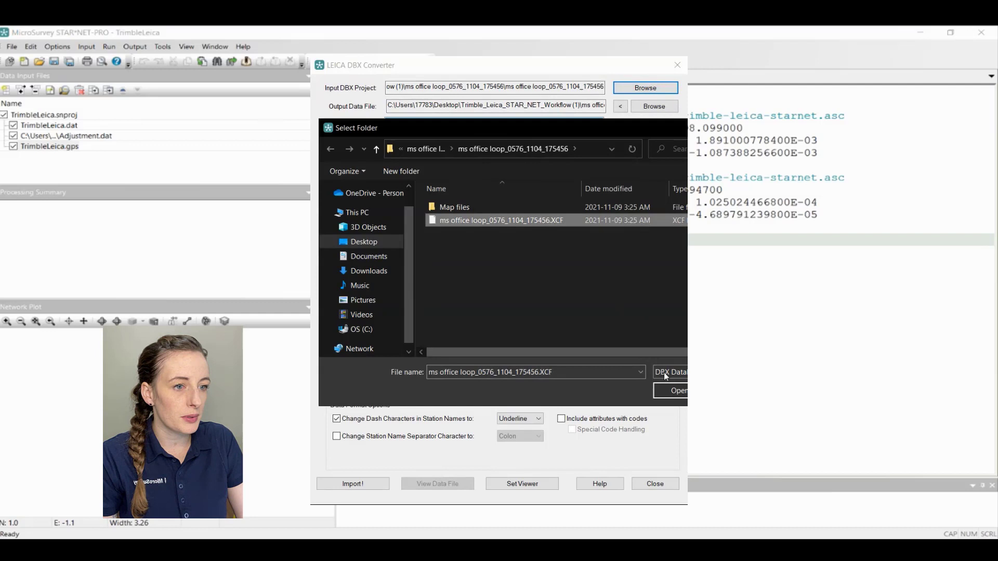
{"action": "left_click", "coordinate": [671, 394]}
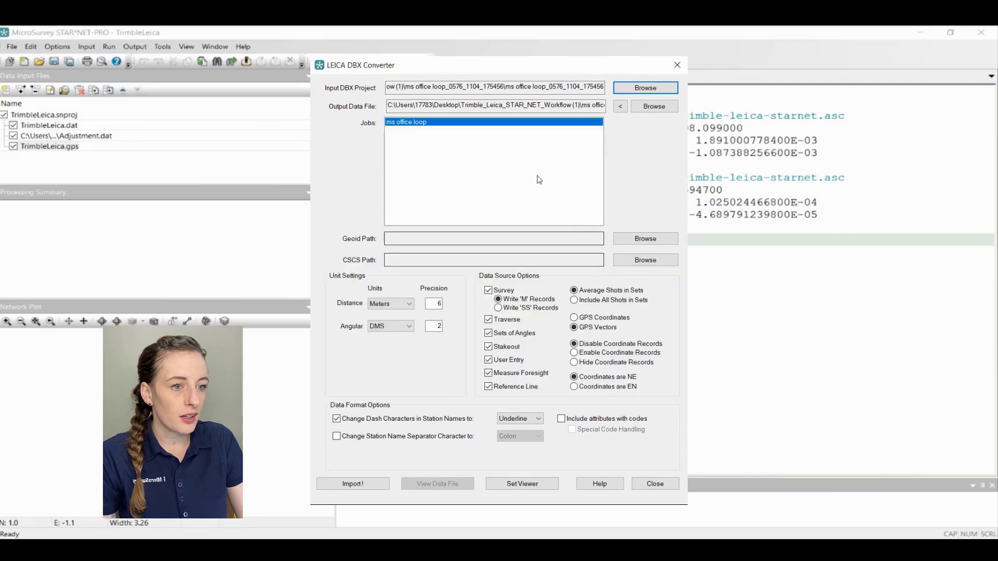
{"action": "left_click", "coordinate": [649, 107]}
{"action": "left_click", "coordinate": [685, 398]}
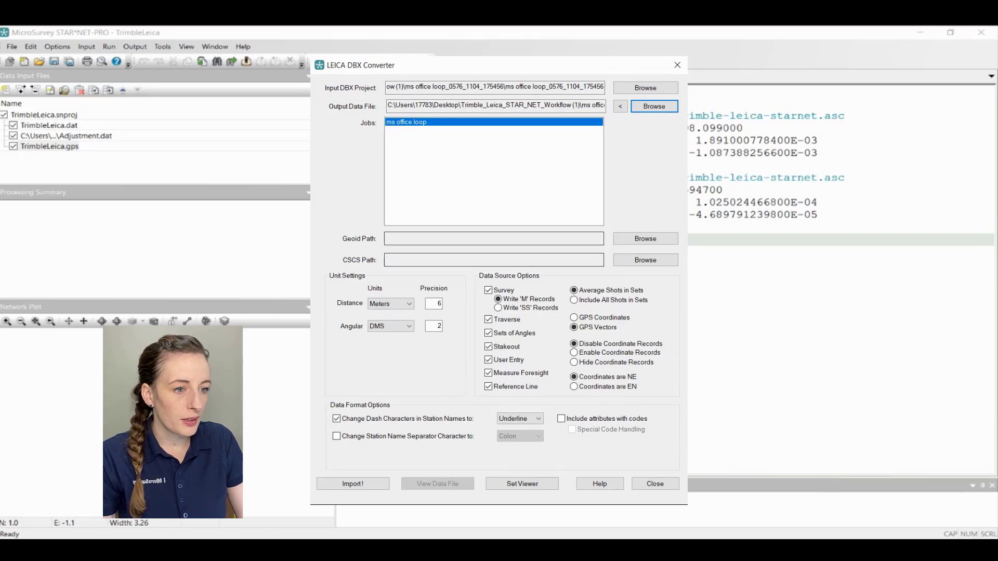
{"action": "left_click", "coordinate": [364, 487]}
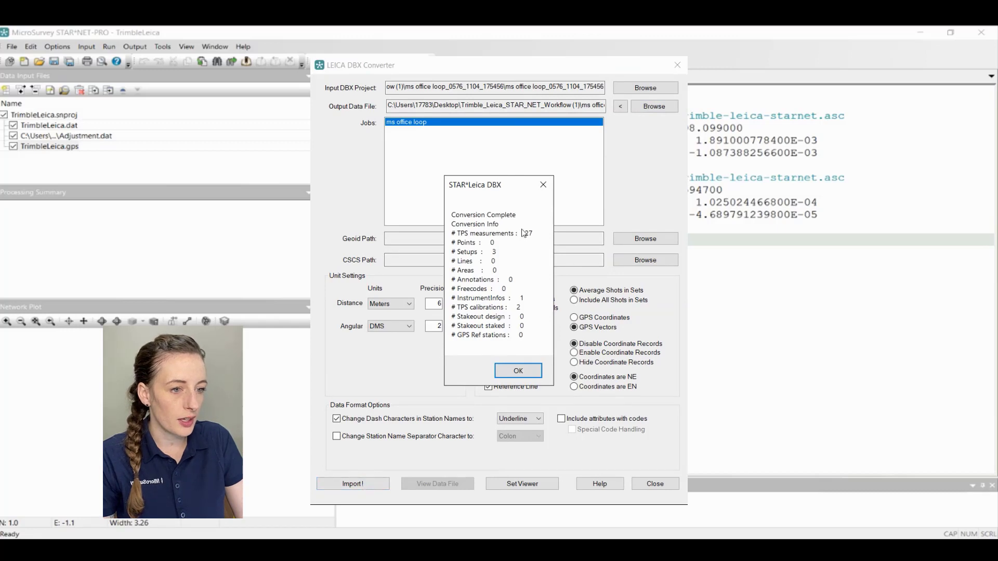
{"action": "left_click", "coordinate": [520, 372]}
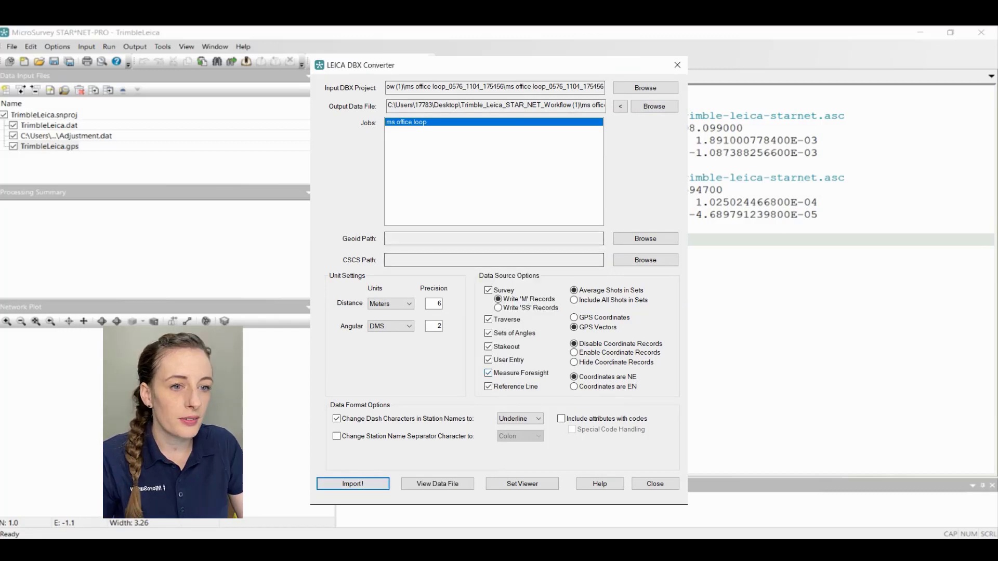
{"action": "left_click", "coordinate": [678, 66]}
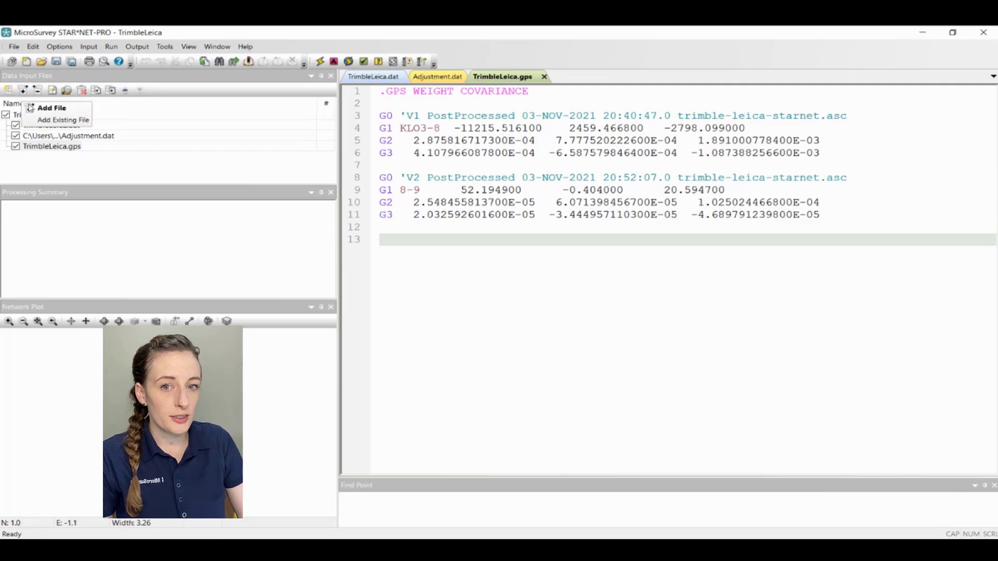
Add the converted ms office loop_0576_1104_175456.dat file to the project.
{"action": "left_click", "coordinate": [23, 92]}
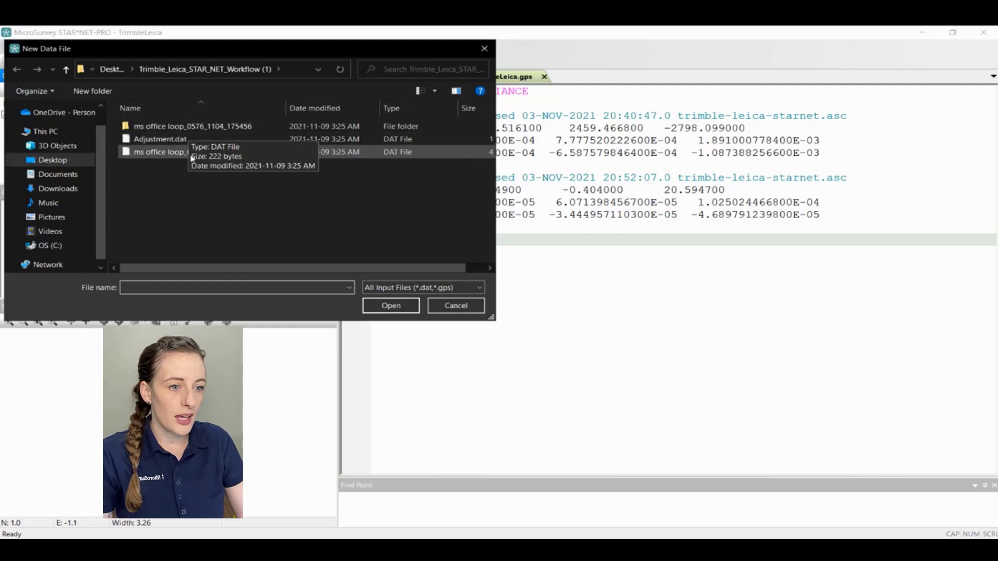
{"action": "left_click", "coordinate": [192, 152]}
{"action": "left_click", "coordinate": [391, 306]}
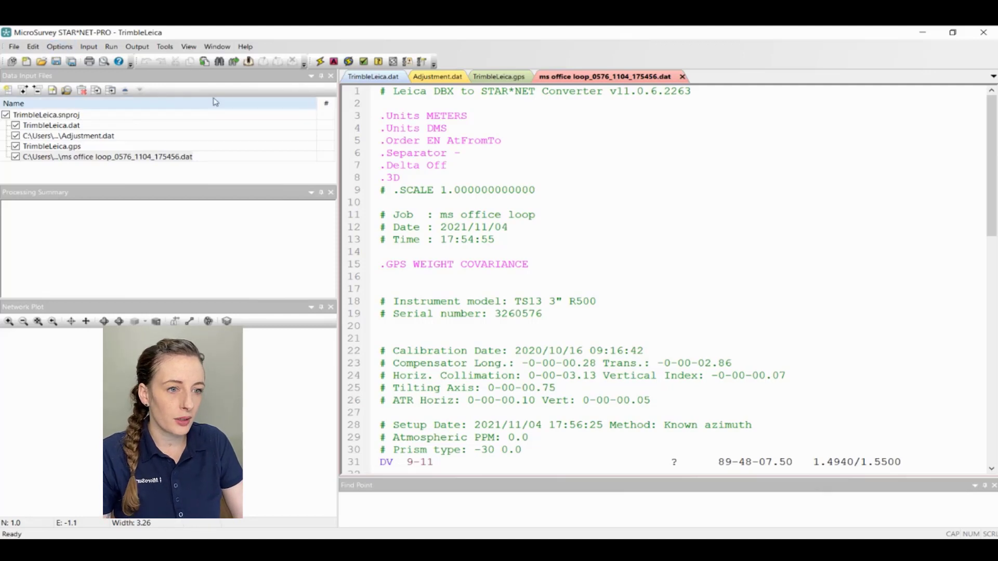
Run the network adjustment on all four data files and view the output listing.
{"action": "left_click", "coordinate": [119, 48]}
{"action": "left_click", "coordinate": [124, 64]}
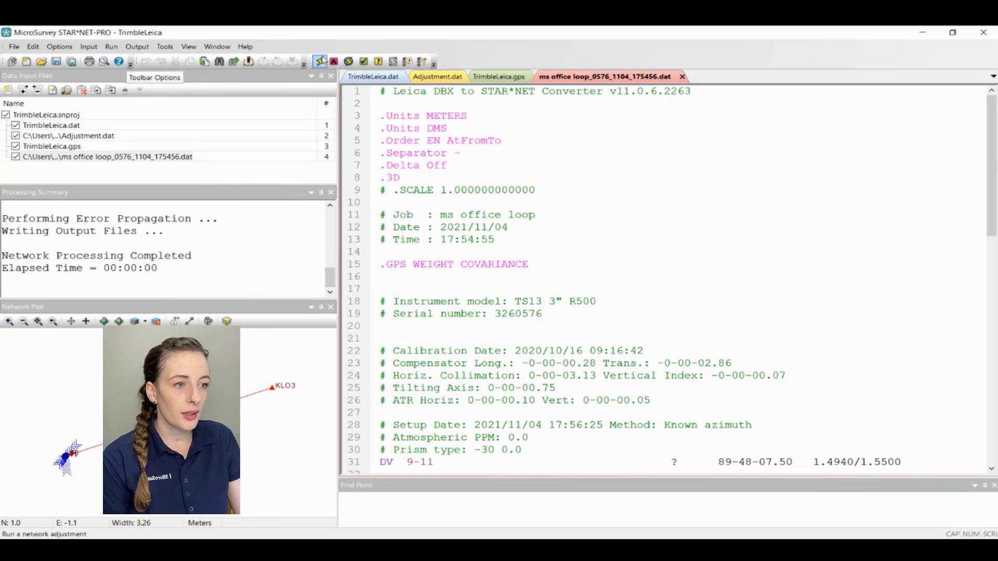
{"action": "left_click", "coordinate": [137, 47]}
{"action": "left_click", "coordinate": [151, 63]}
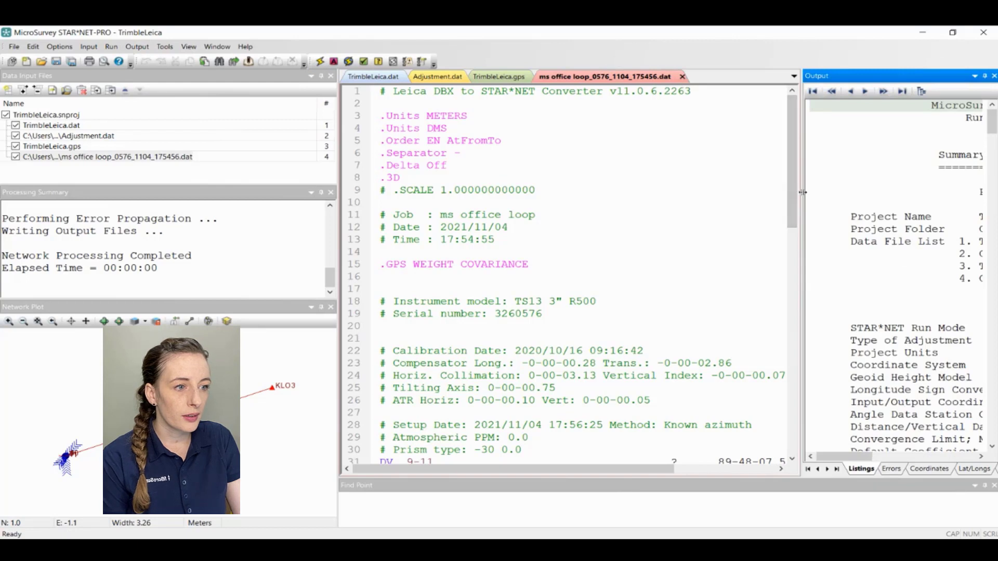
Widen the Output pane and scroll the listing to the Adjustment Statistical Summary showing error factor 0.918.
{"action": "left_click_drag", "start_coordinate": [803, 195], "coordinate": [512, 233]}
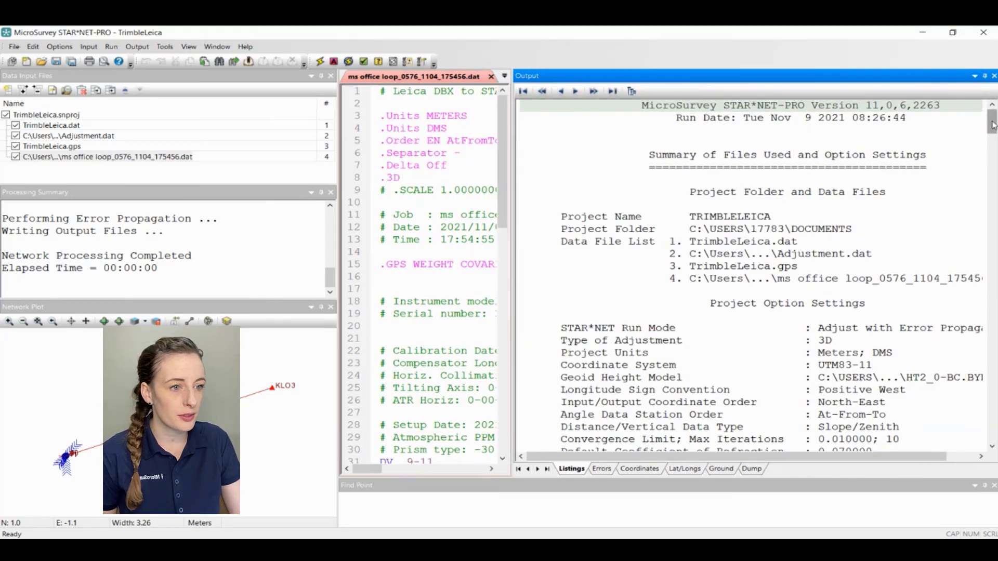
{"action": "left_click_drag", "start_coordinate": [992, 125], "coordinate": [995, 251]}
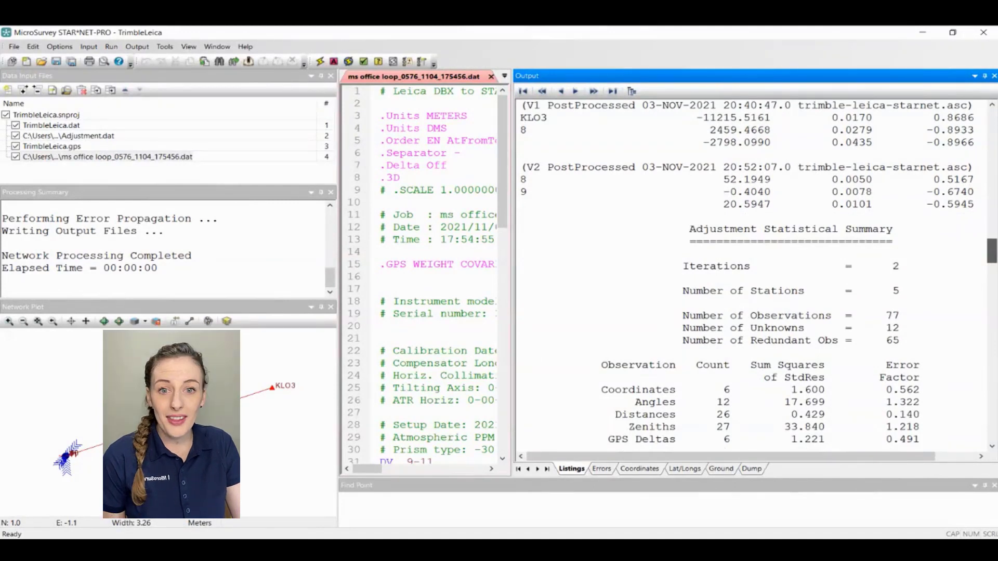
{"action": "left_click_drag", "start_coordinate": [995, 251], "coordinate": [995, 260]}
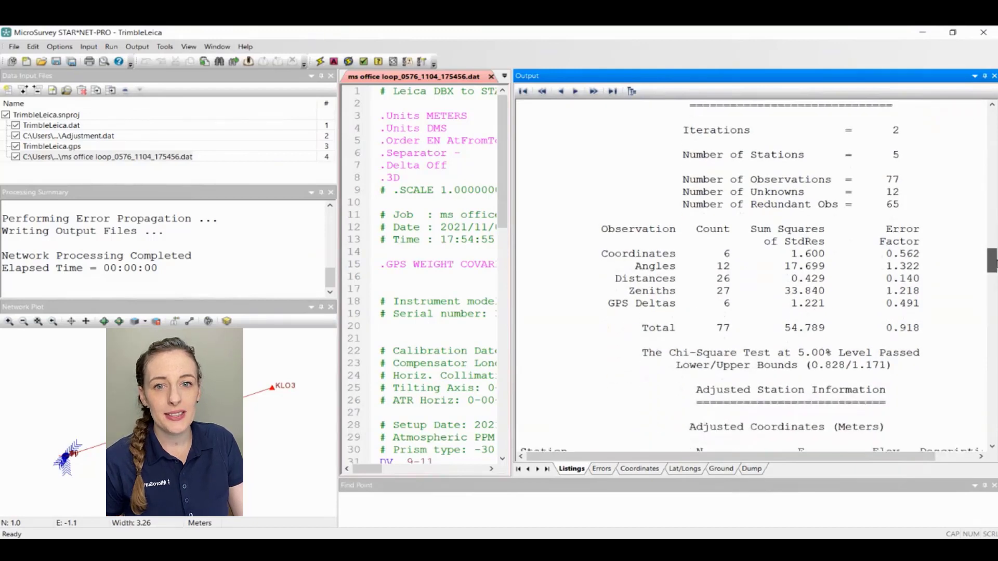